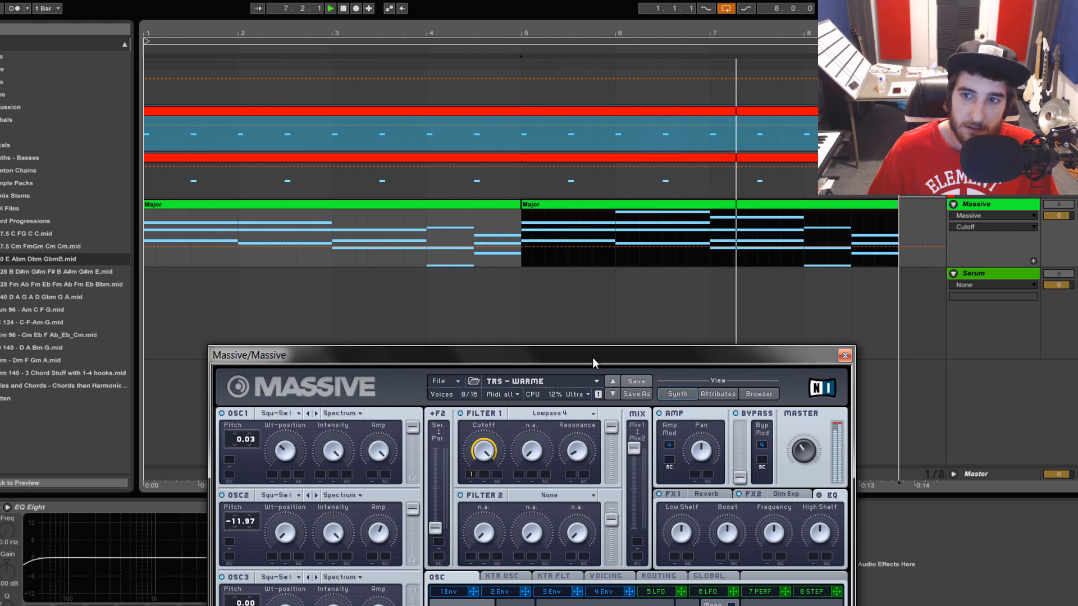
Step: Stop the playback and reposition the Massive plug-in window so that its whole interface is in view
left_click_drag(592, 358, 526, 105)
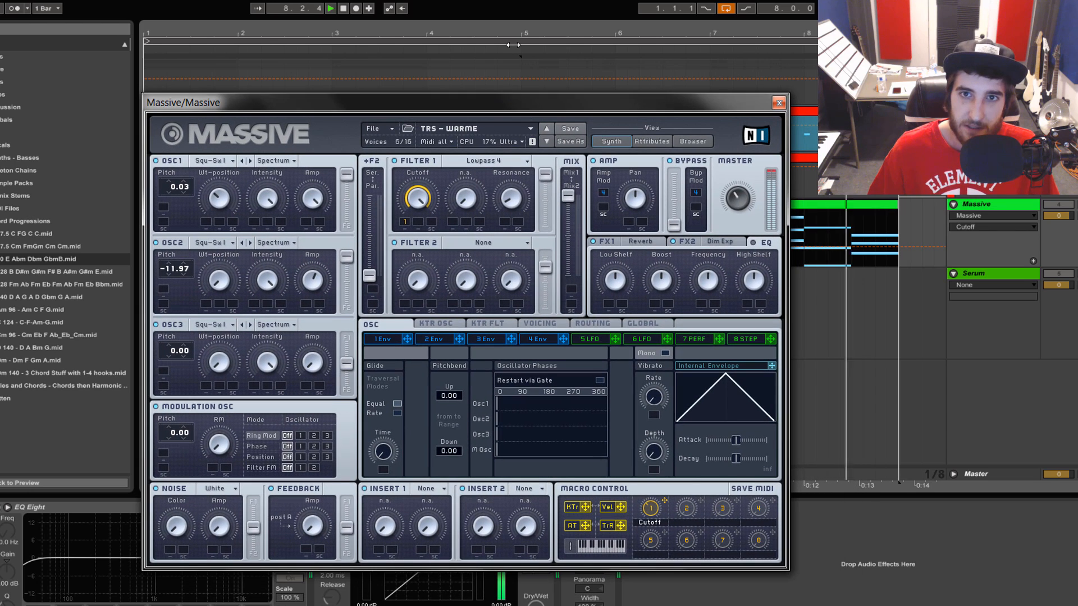
key("space")
left_click(516, 27)
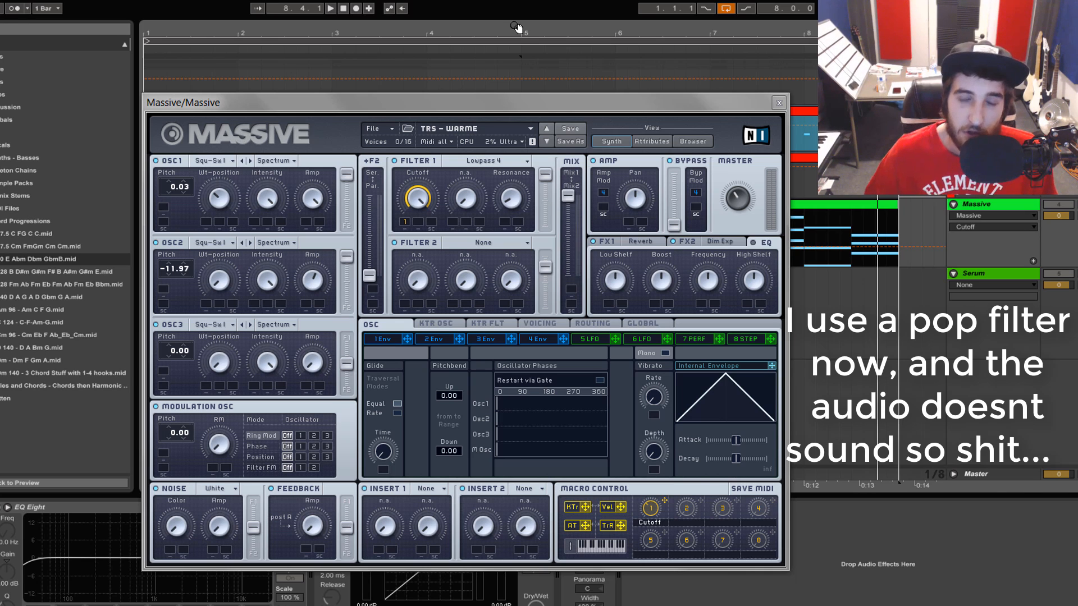
left_click_drag(525, 102, 519, 86)
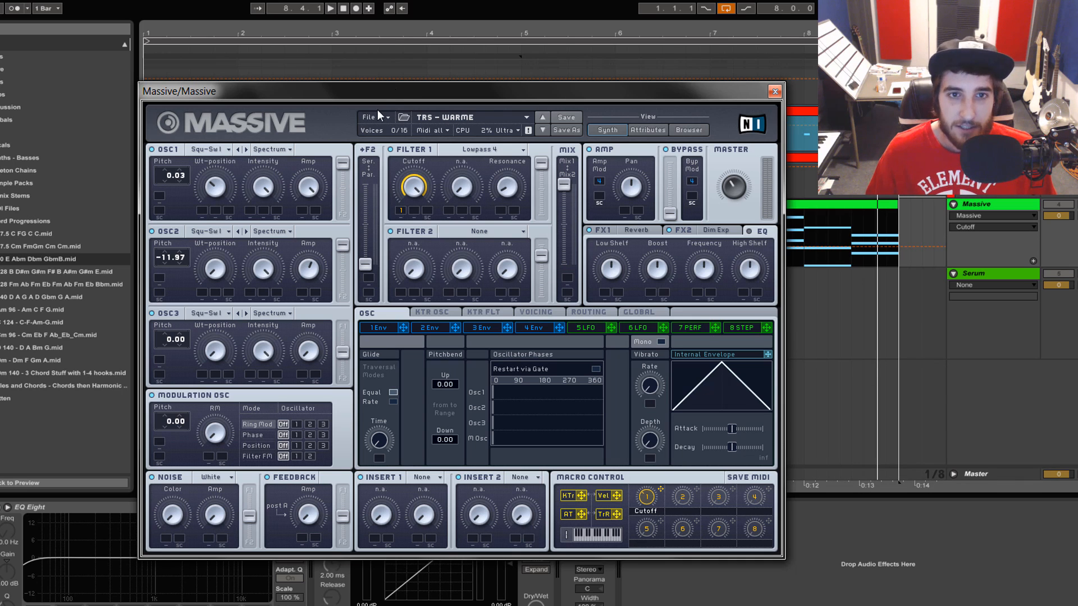
left_click_drag(383, 95, 361, 83)
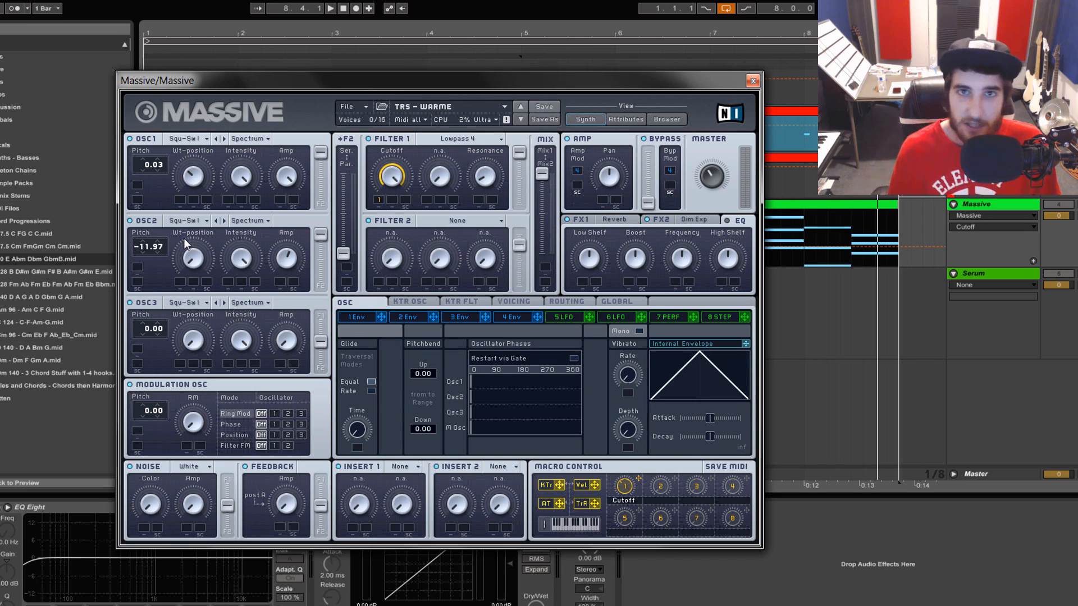
Step: Examine the wavetable position, filter routing and amp settings of OSC1 and OSC2 in the TRS - WARME patch
left_click(204, 263)
left_click(196, 175)
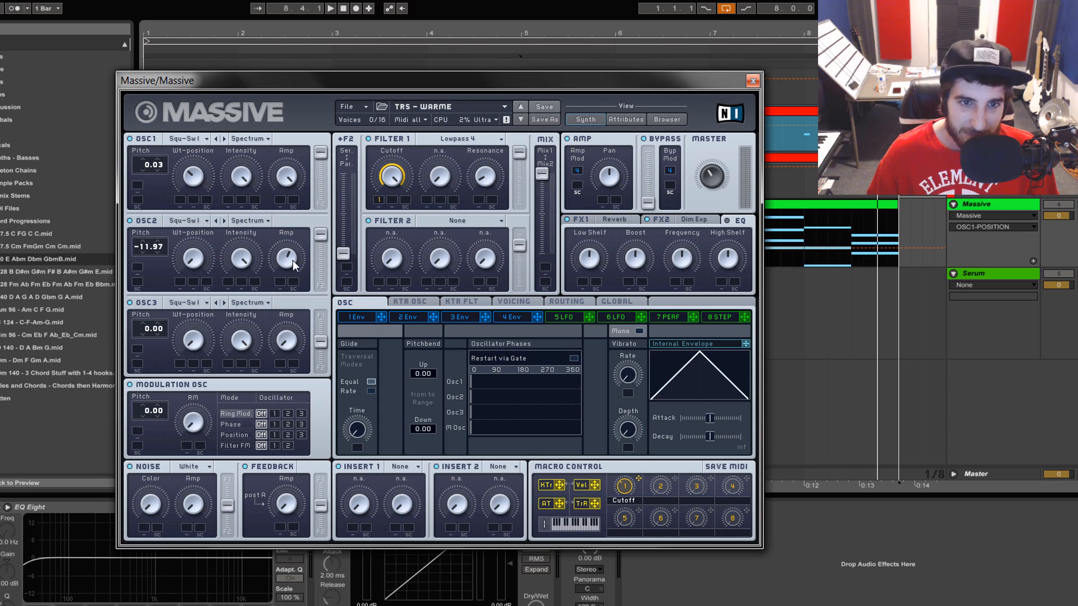
left_click(324, 152)
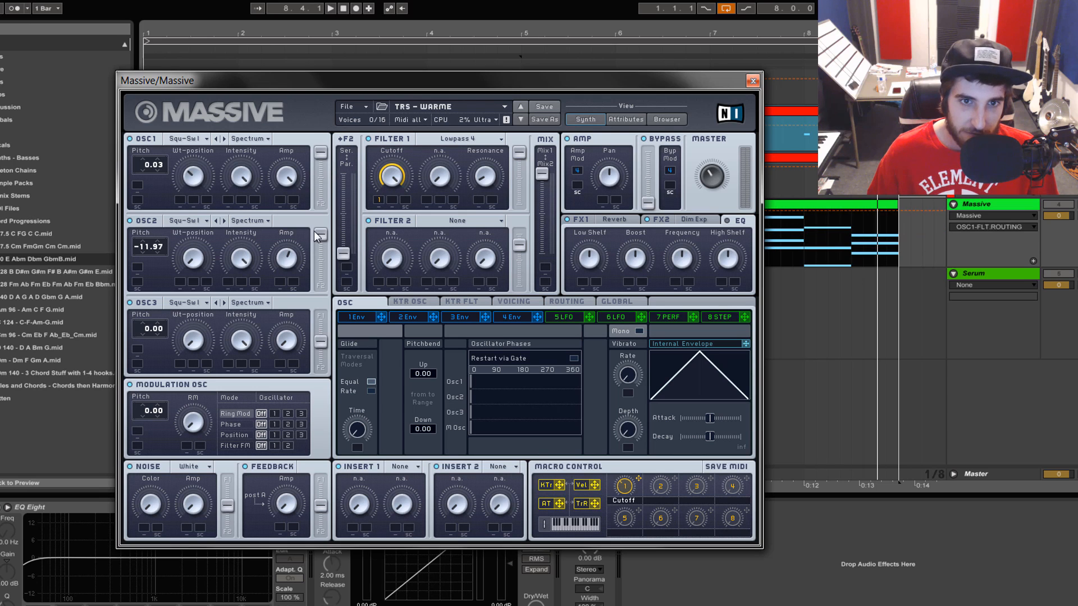
left_click(296, 258)
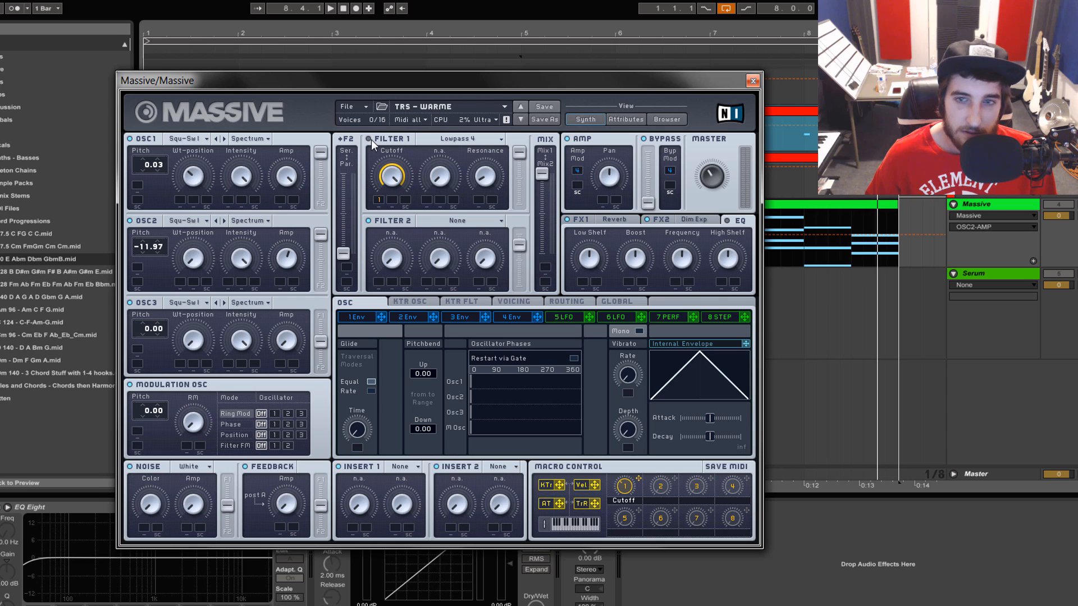
Step: Audition the chords with Filter 1 bypassed and shift the Massive window further aside
key("space")
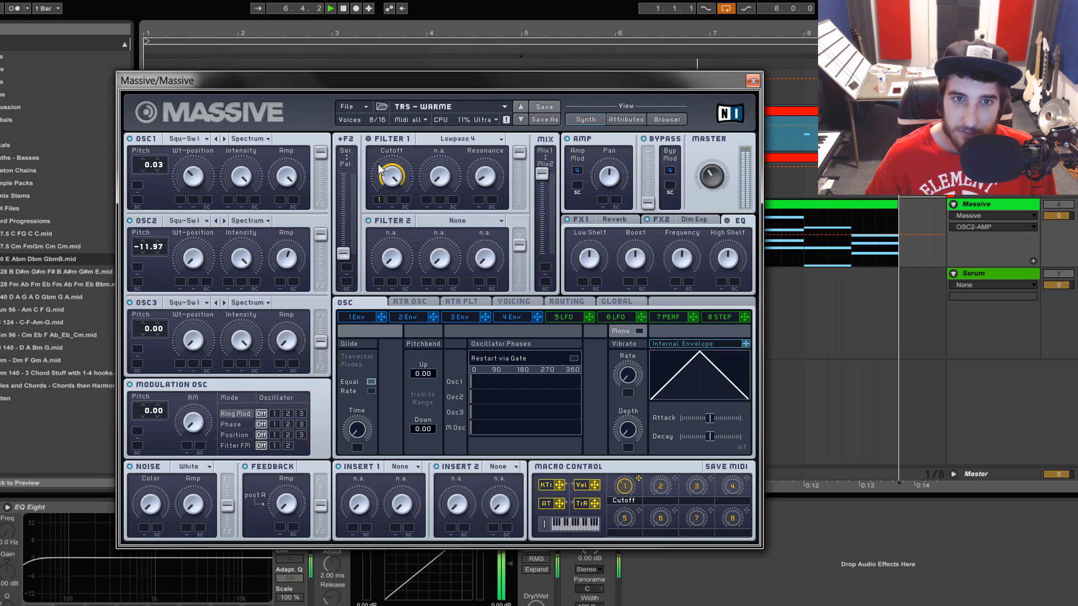
key("space")
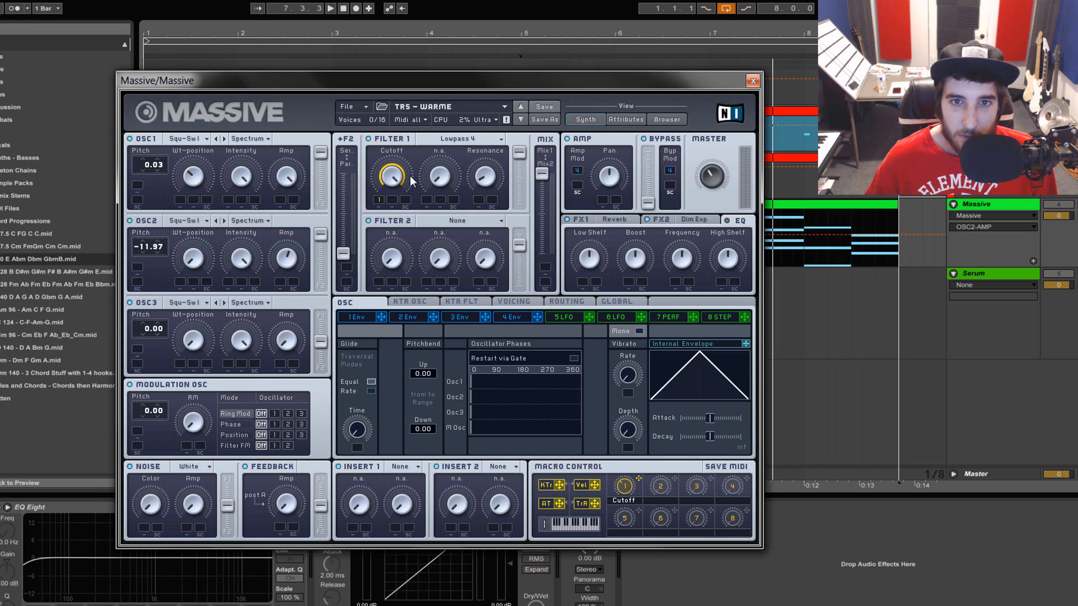
left_click_drag(427, 78, 360, 82)
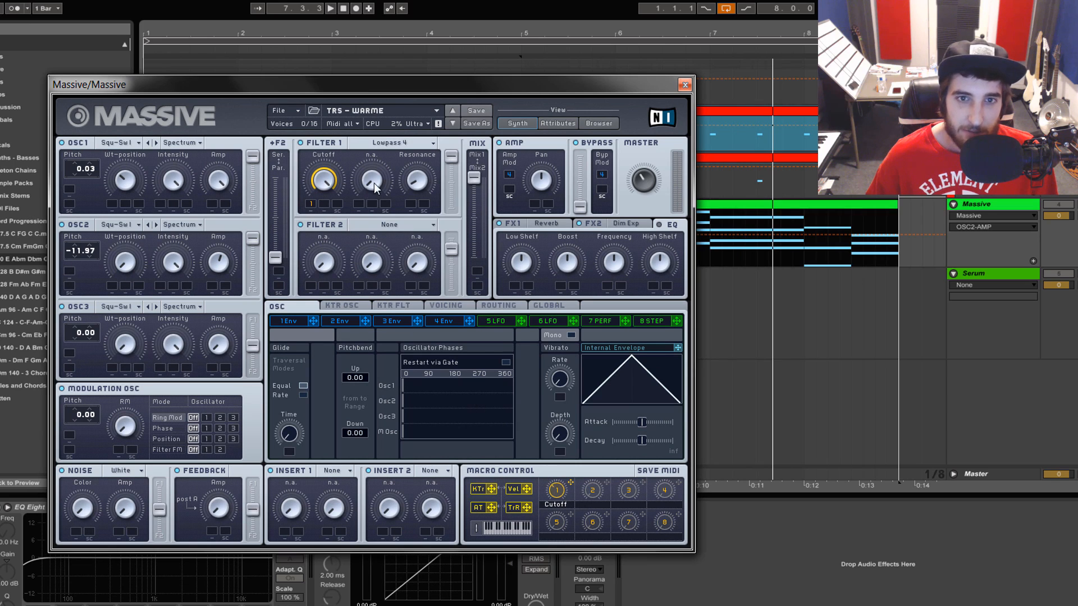
Step: Check Filter 1's resonance and the filter mix, and audition the chords while testing the serial/parallel fader
left_click(428, 181)
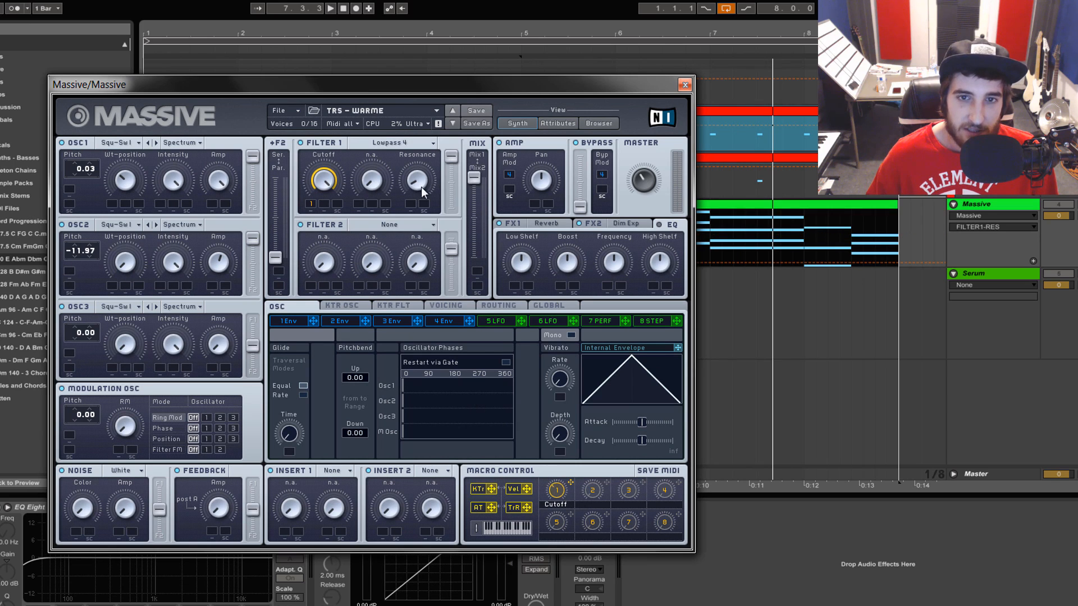
left_click(473, 177)
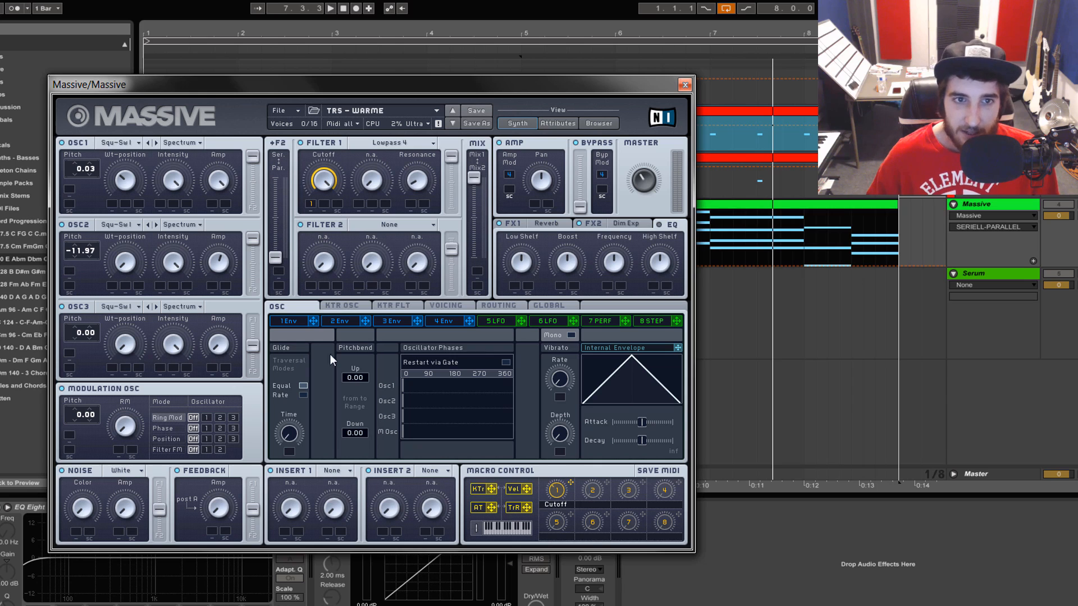
key("space")
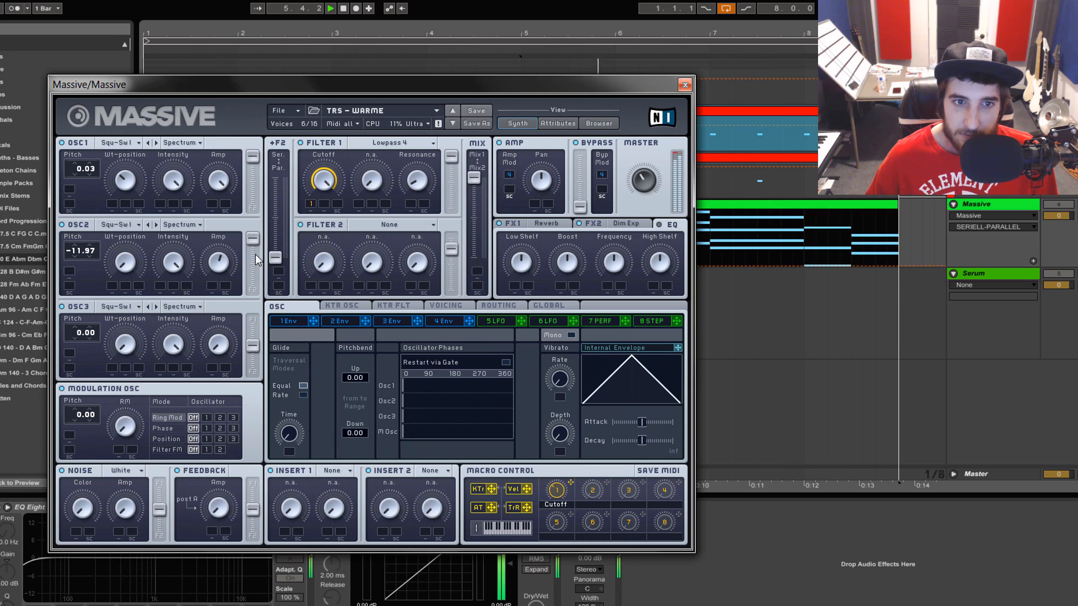
left_click_drag(276, 257, 289, 211)
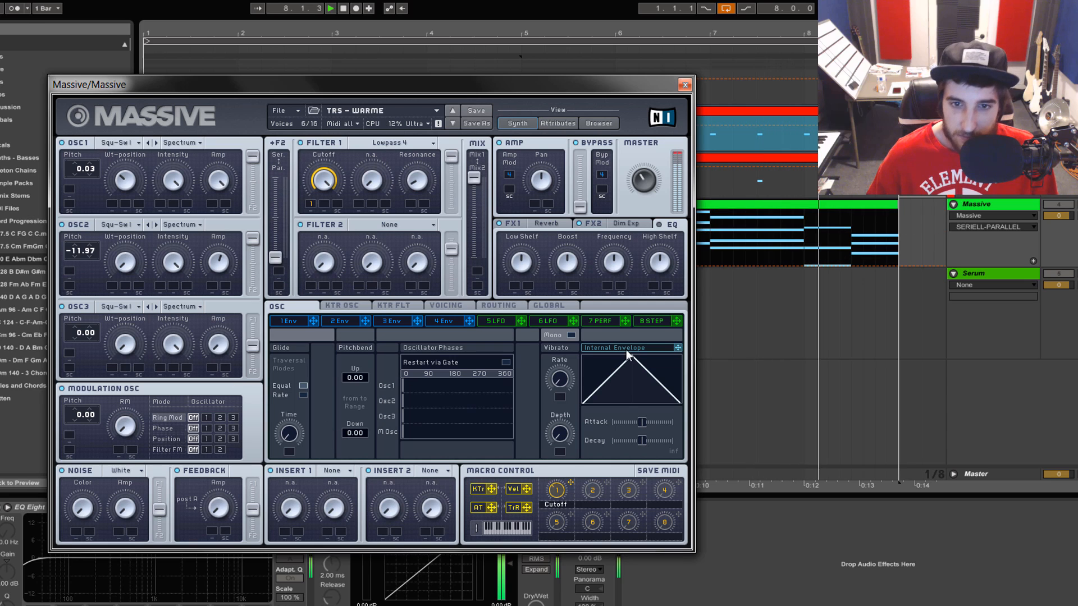
key("space")
Step: Inspect the FX1 Reverb settings and its dry/wet amount, and audition the chords through it
left_click(538, 223)
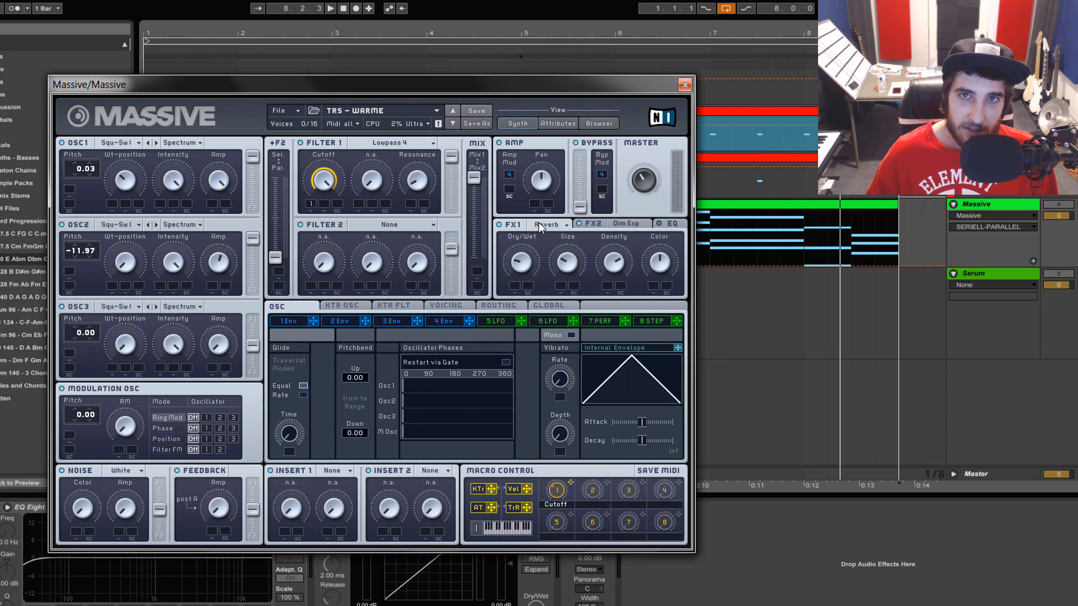
left_click_drag(517, 262, 518, 265)
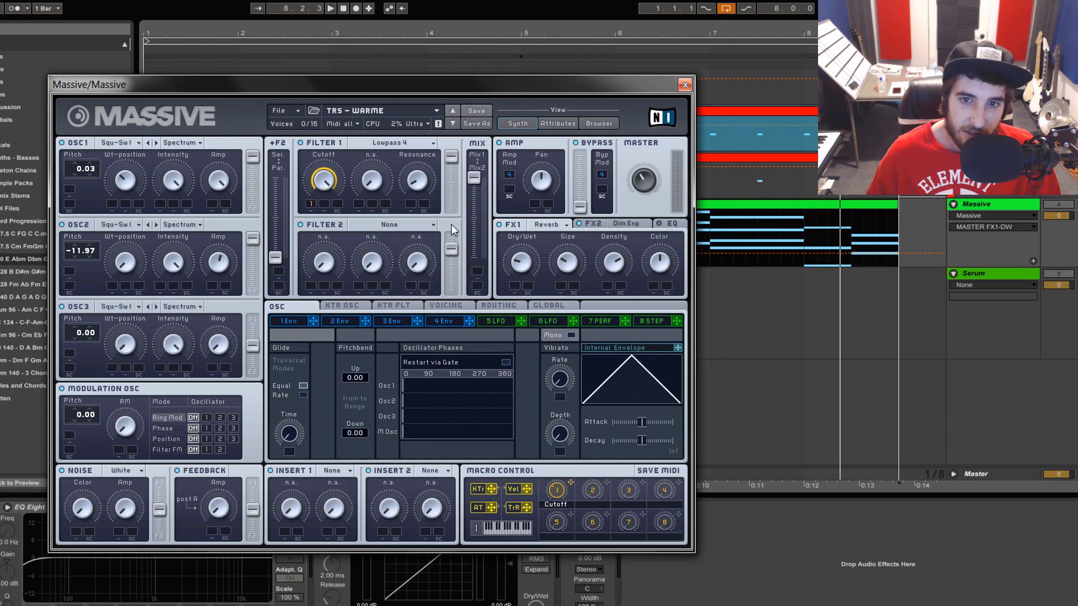
key("space")
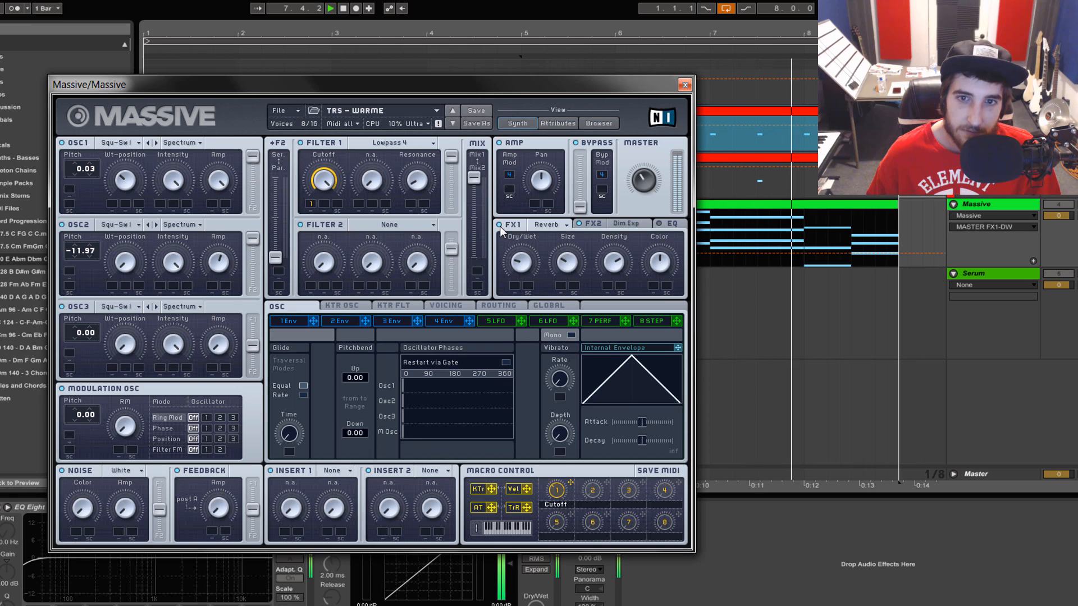
key("space")
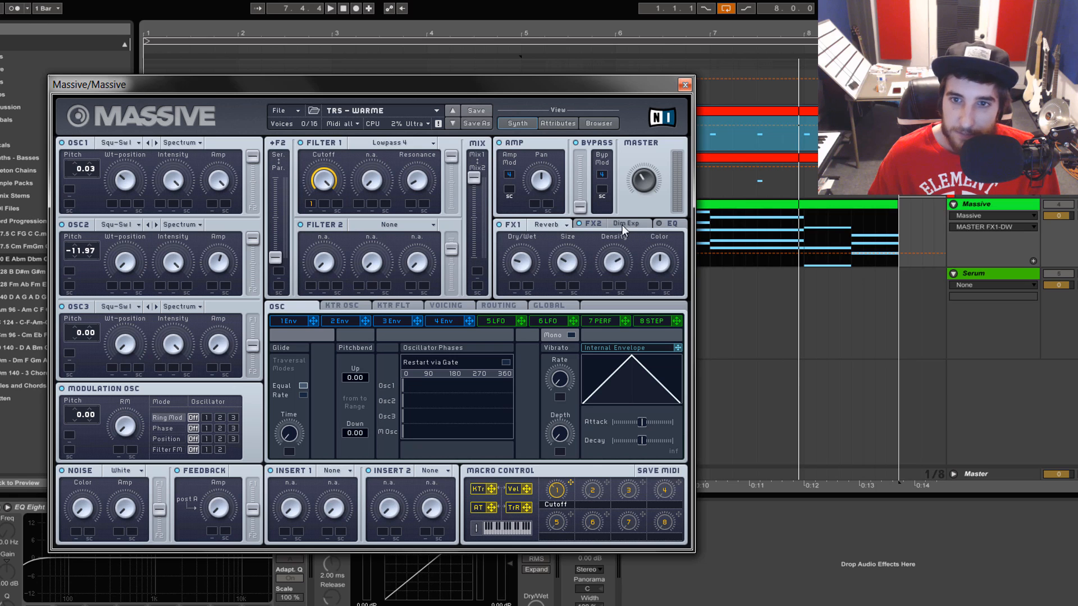
Step: Show the FX2 Dim Exp settings and audition the chords to compare the effect bypassed and active
left_click(594, 227)
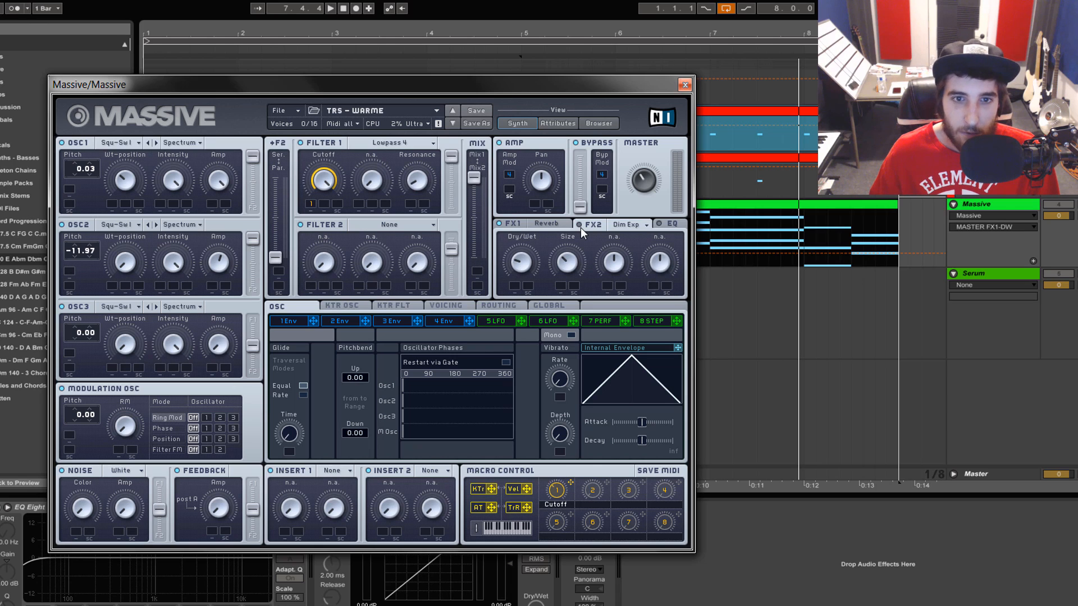
key("space")
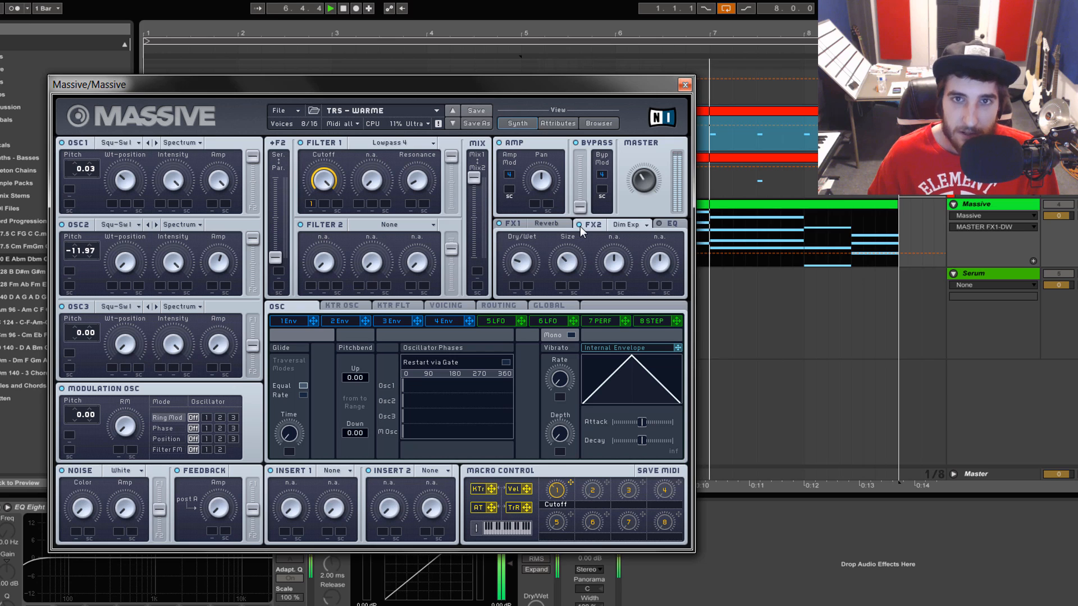
key("space")
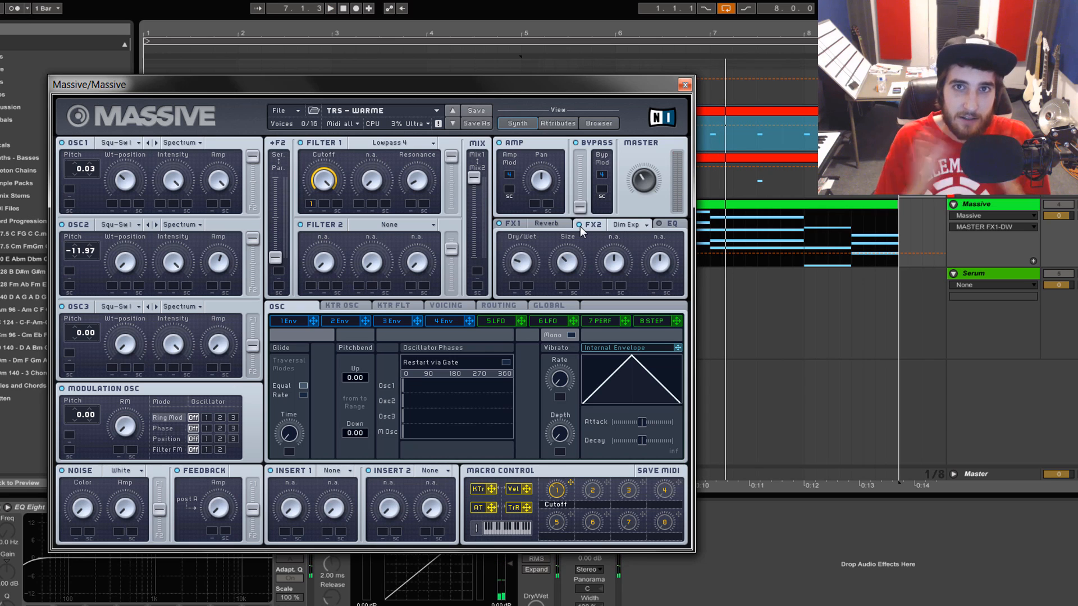
Step: Look over the EQ, the oscillator keytracking curve and the voicing settings
left_click(675, 226)
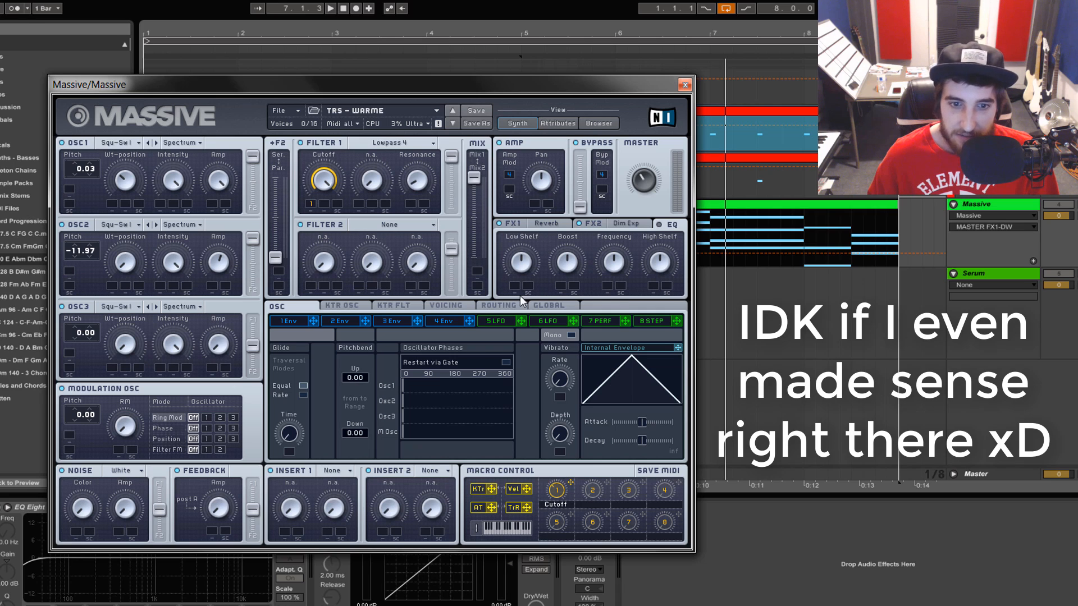
left_click(338, 302)
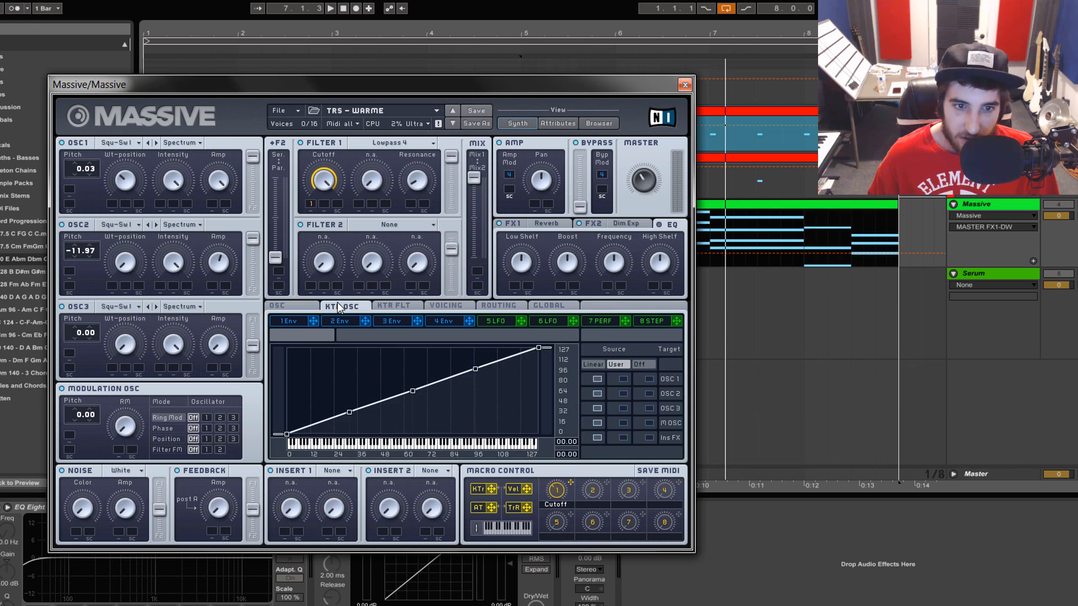
left_click(438, 301)
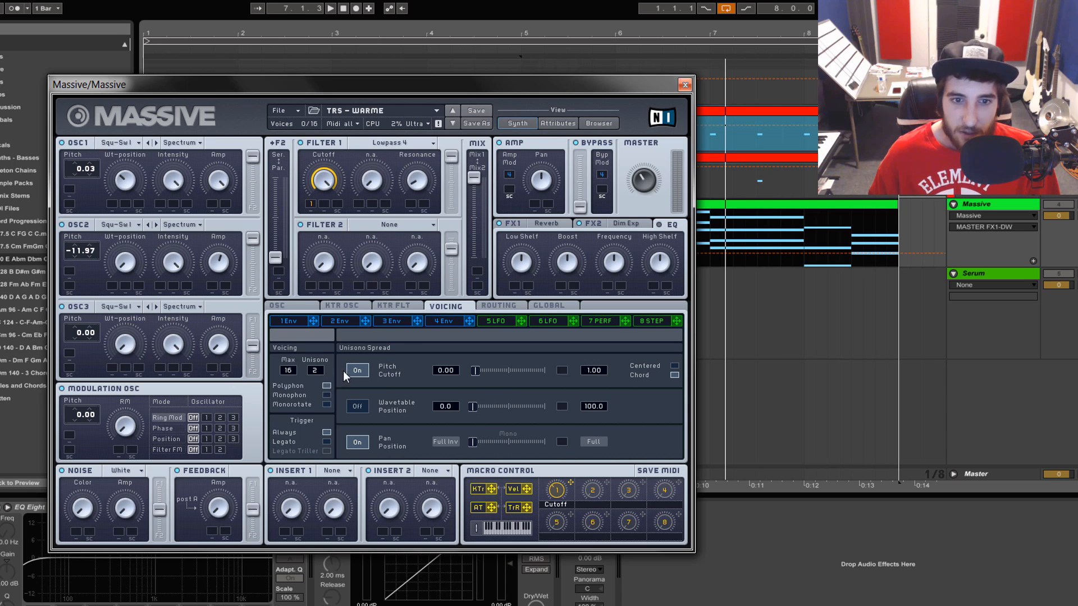
Step: Try the unison pan position spread at other fader settings and switched off during playback, and restore it
left_click(476, 370)
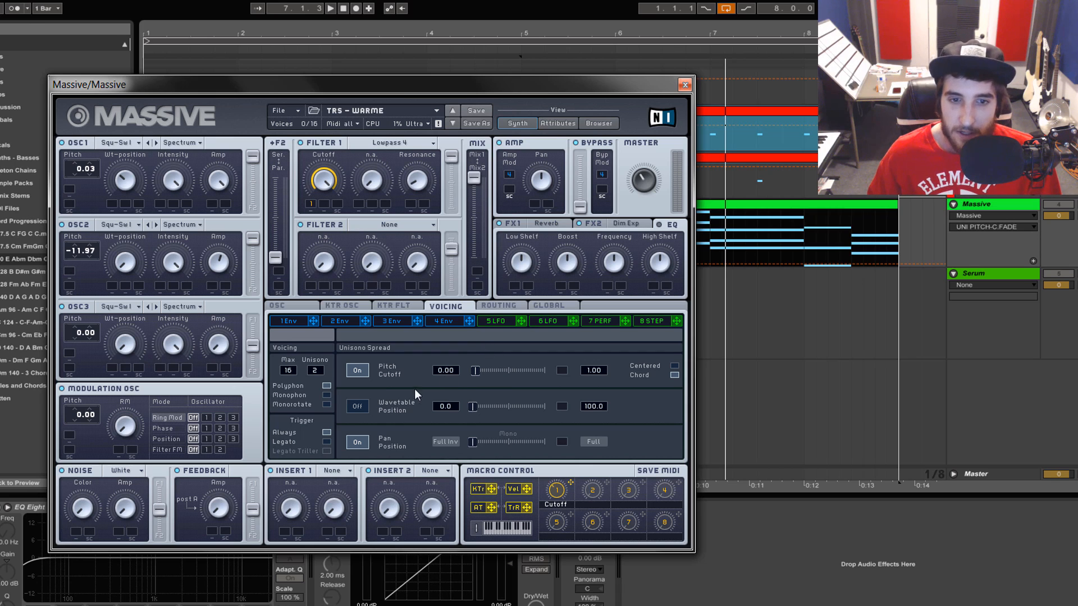
left_click(476, 442)
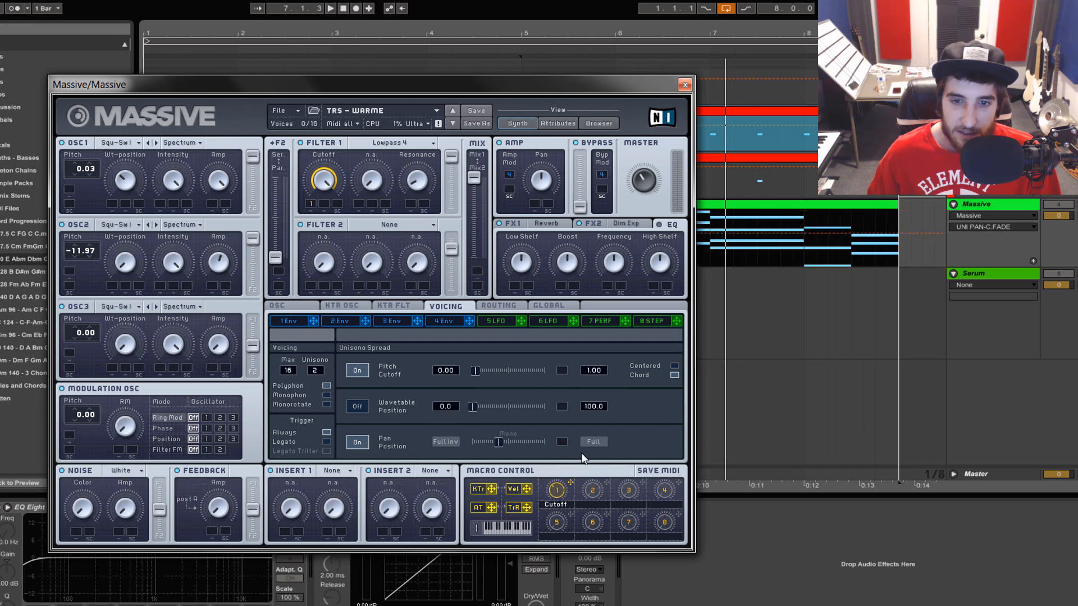
double_click(471, 441)
left_click(363, 441)
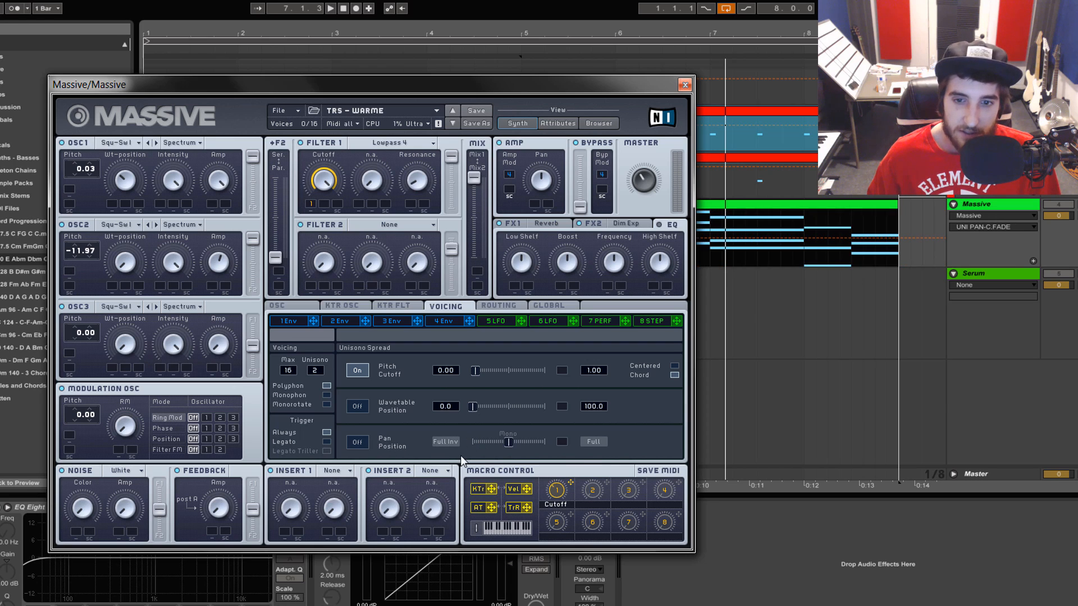
key("space")
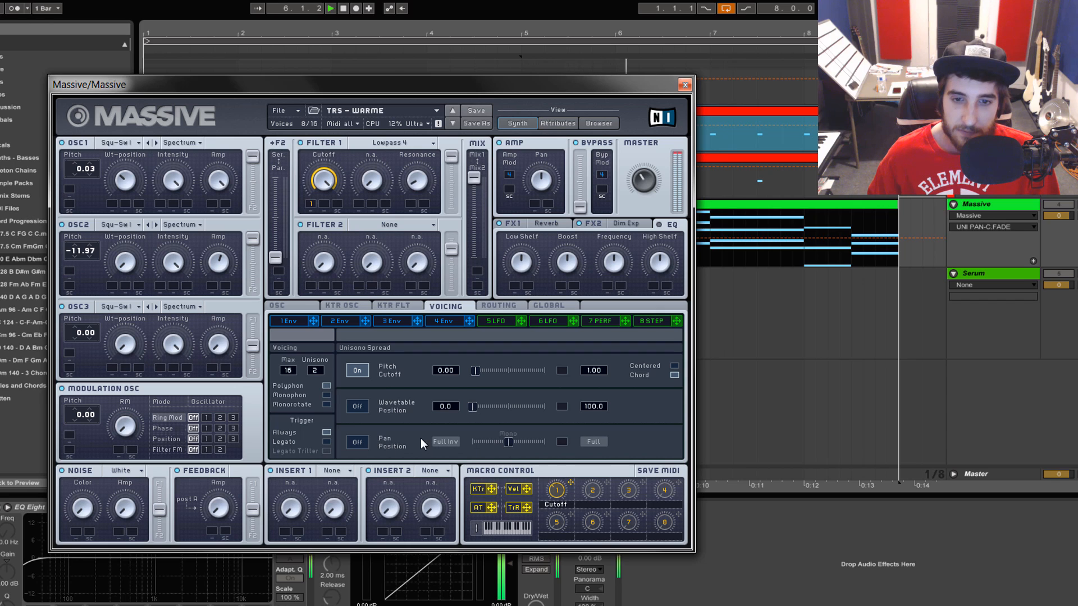
left_click(358, 442)
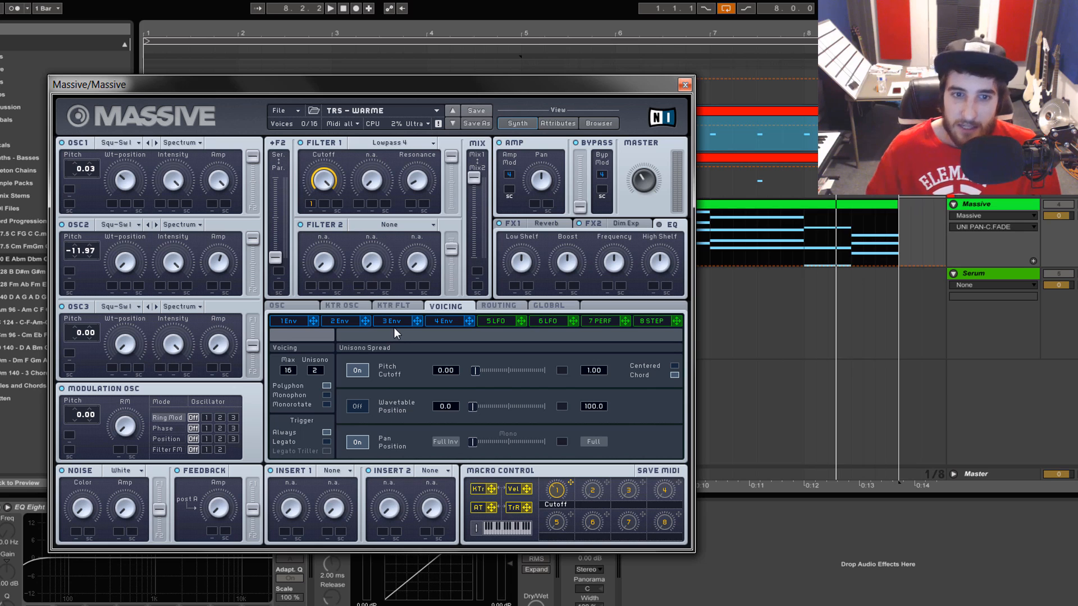
Step: Look over the patch's routing and global settings and return to the oscillator settings
left_click(509, 303)
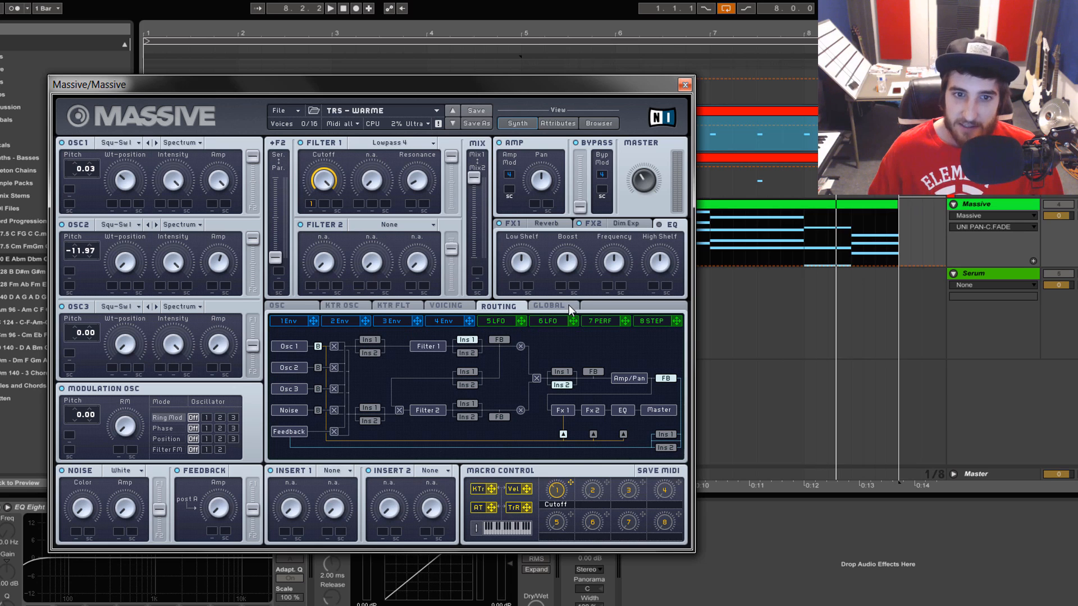
left_click(569, 303)
left_click(282, 305)
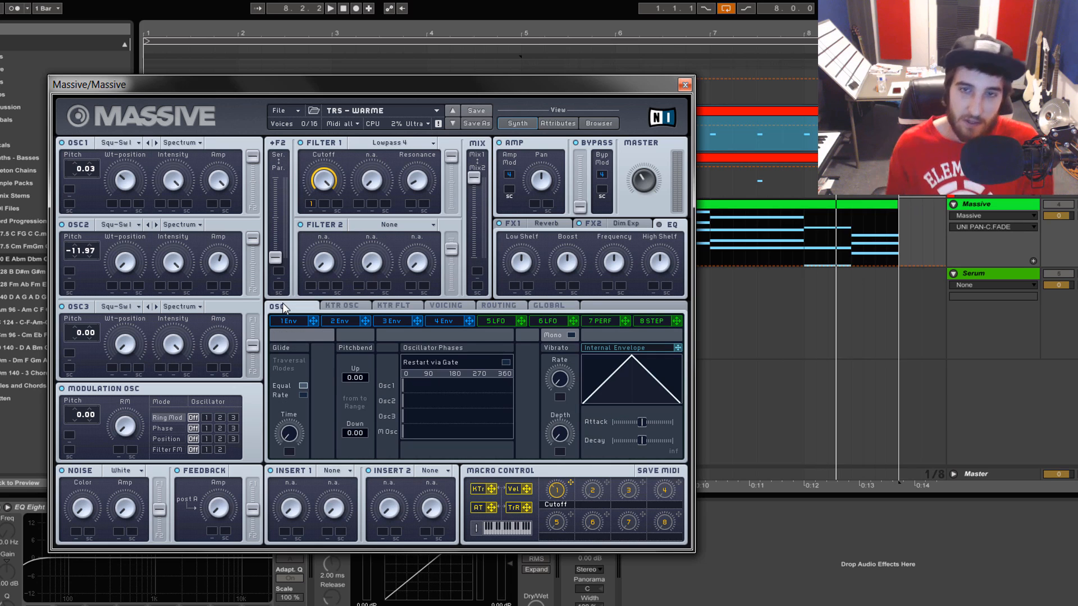